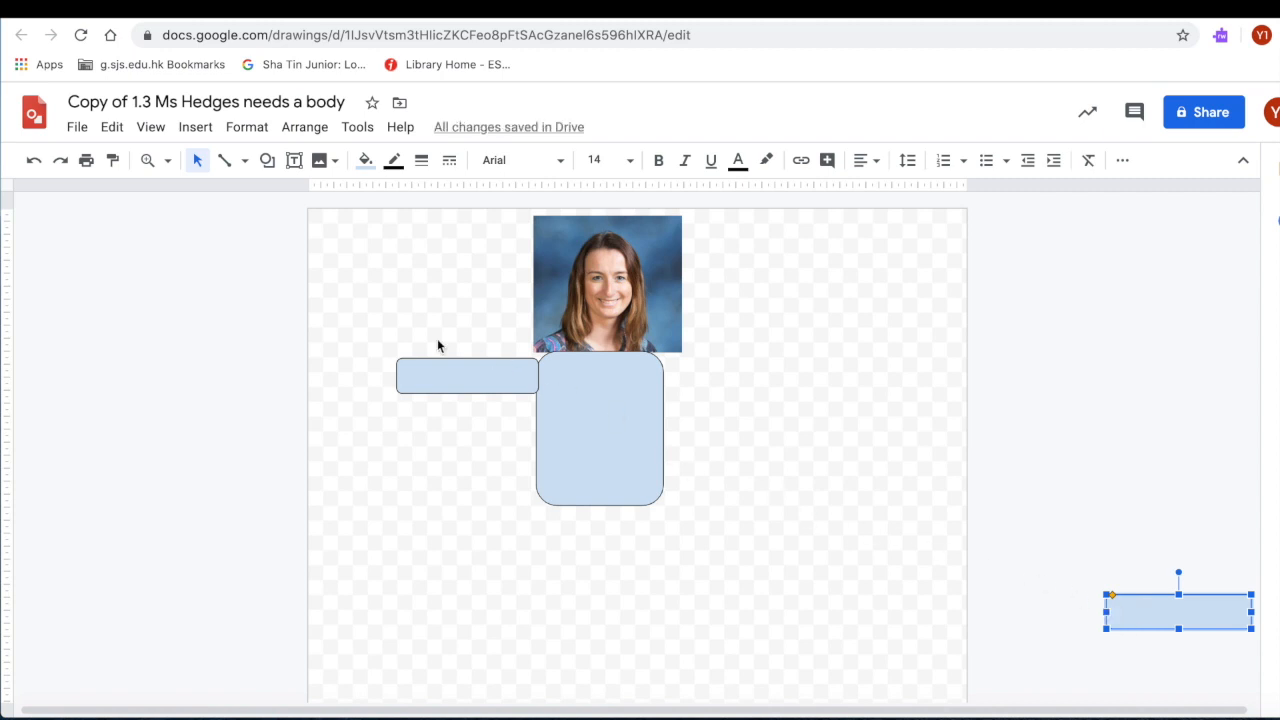
# - Undo the last move so the right arm is back beside the torso
pyautogui.click(34, 162)
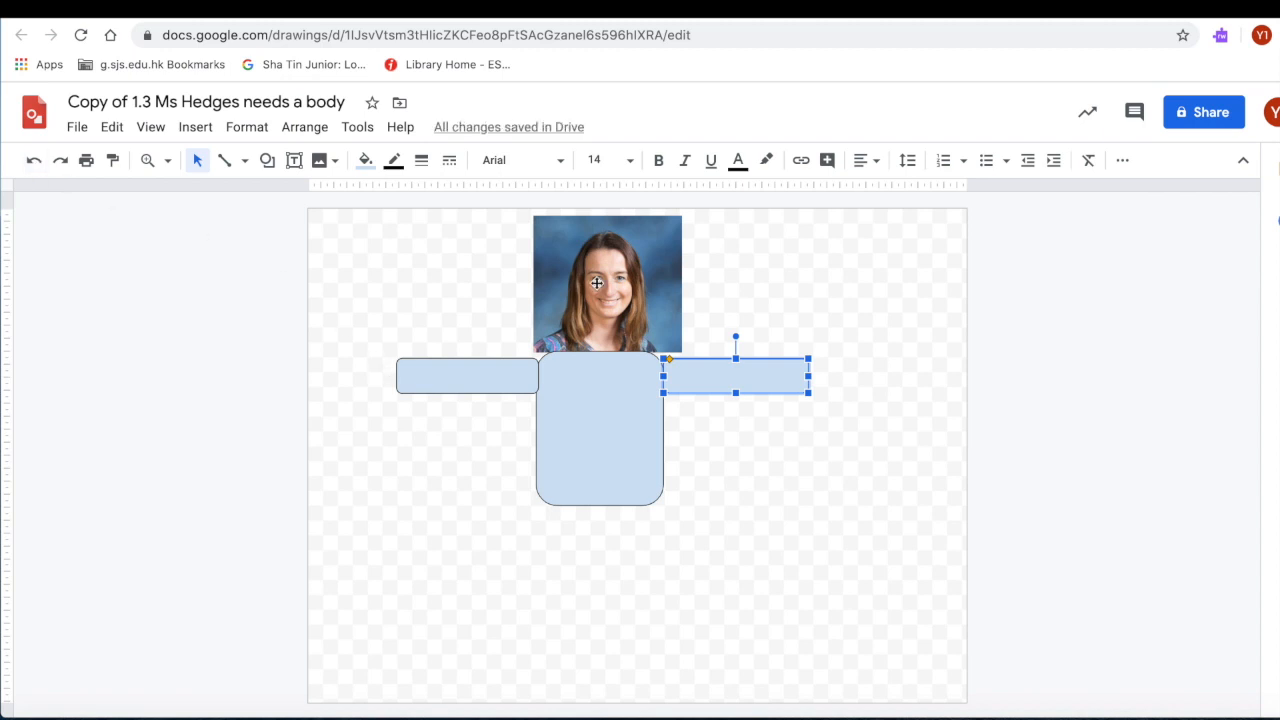
# - Try moving the portrait photo off the canvas, and undo the move
pyautogui.click(597, 284)
pyautogui.moveTo(597, 284); pyautogui.dragTo(193, 330)
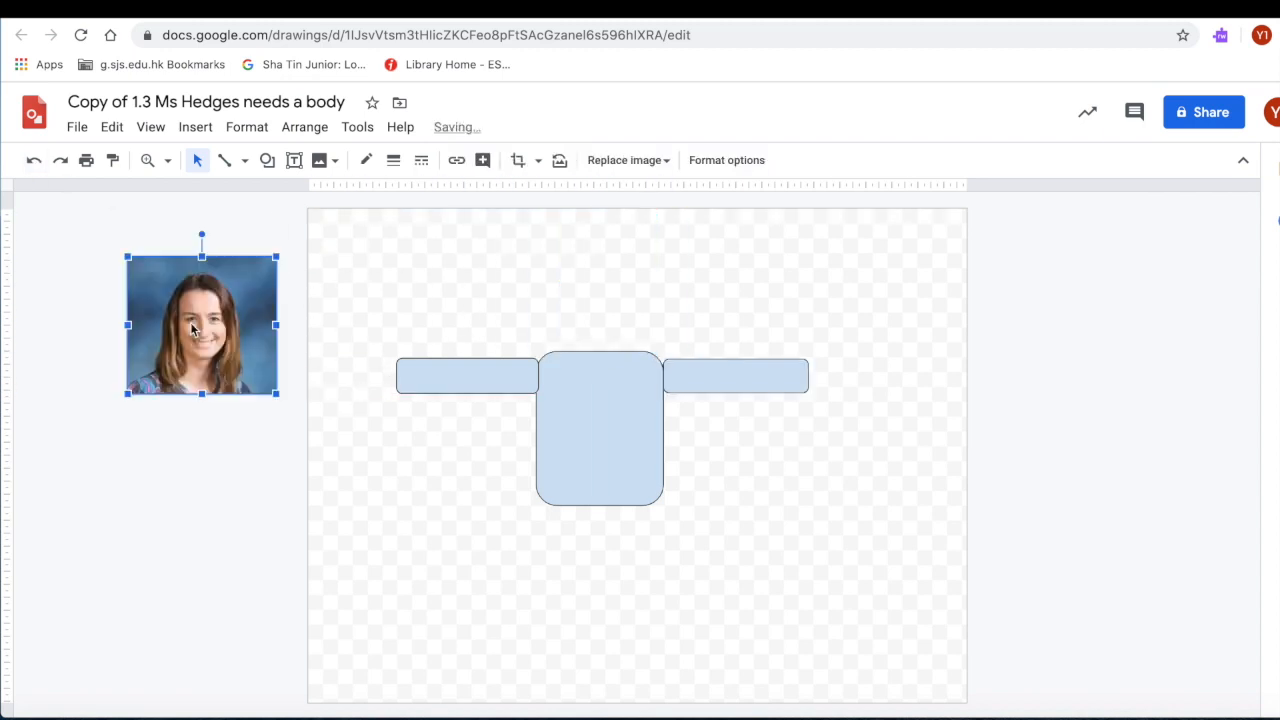
pyautogui.click(34, 160)
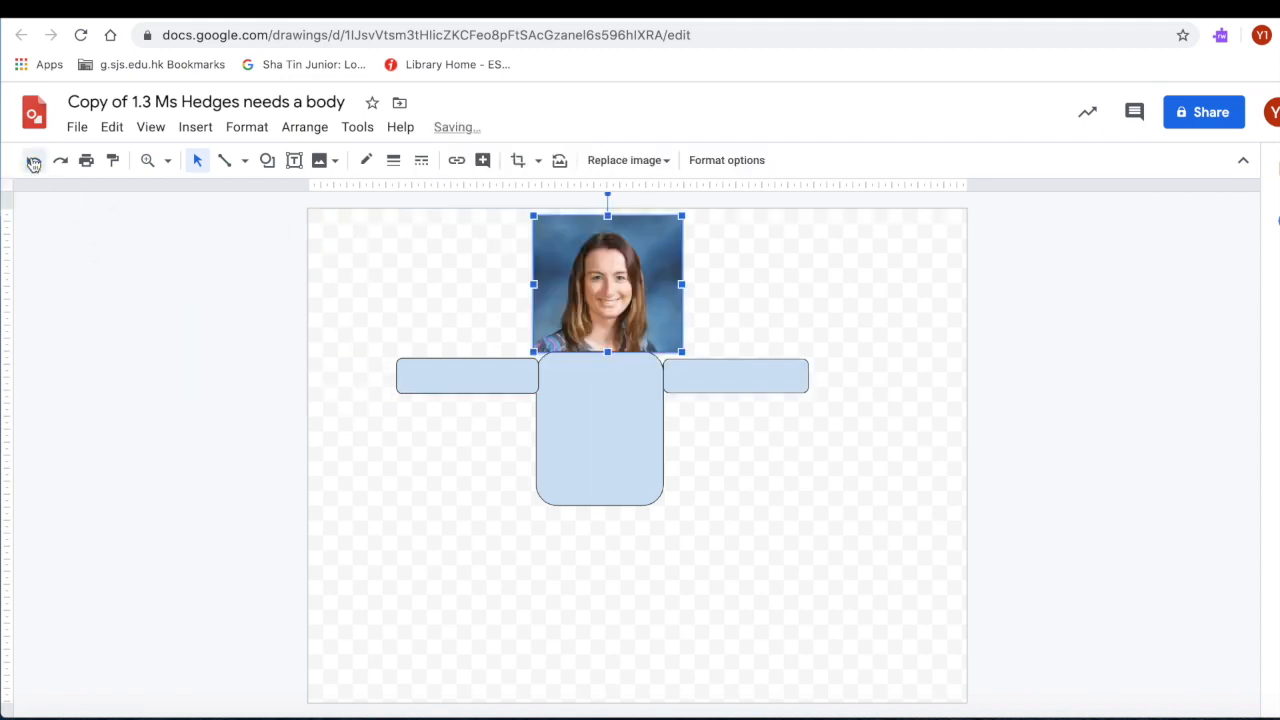
# - Try moving the left arm off the canvas and the torso to the canvas's lower-right corner, and undo both moves
pyautogui.moveTo(429, 371); pyautogui.dragTo(131, 279)
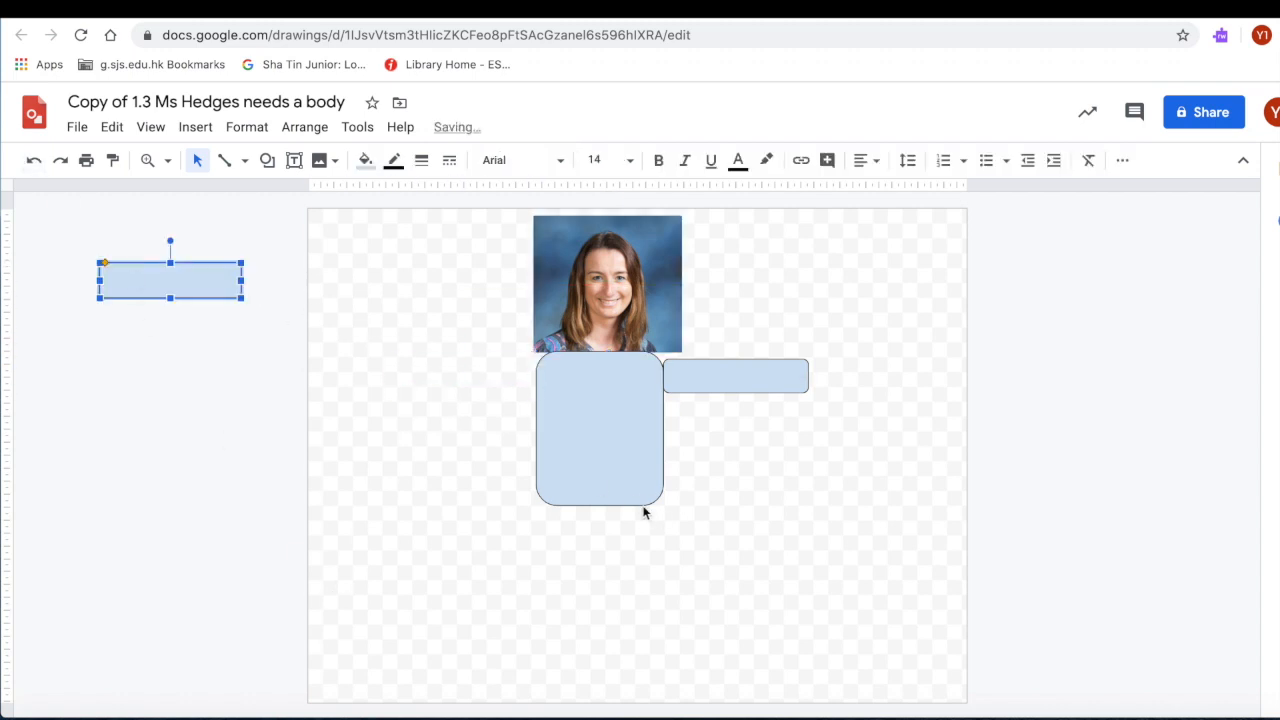
pyautogui.click(620, 483)
pyautogui.moveTo(620, 483); pyautogui.dragTo(937, 639)
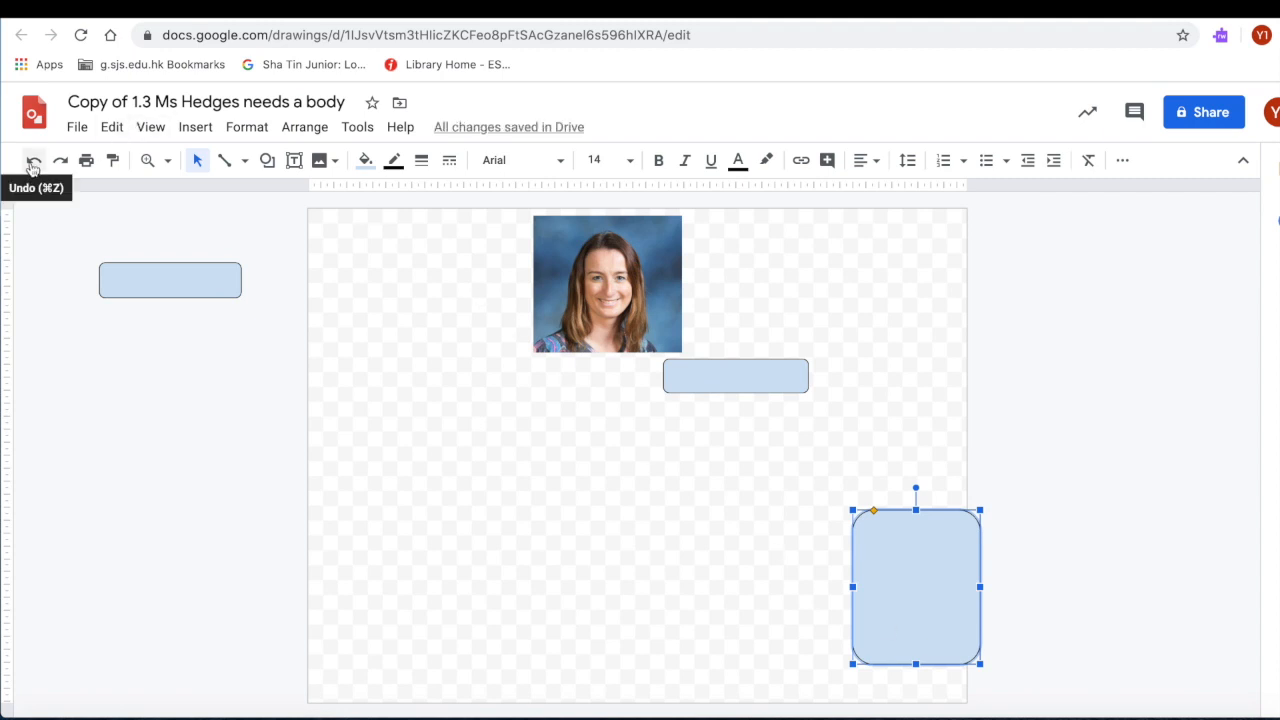
pyautogui.click(33, 163)
pyautogui.click(33, 163)
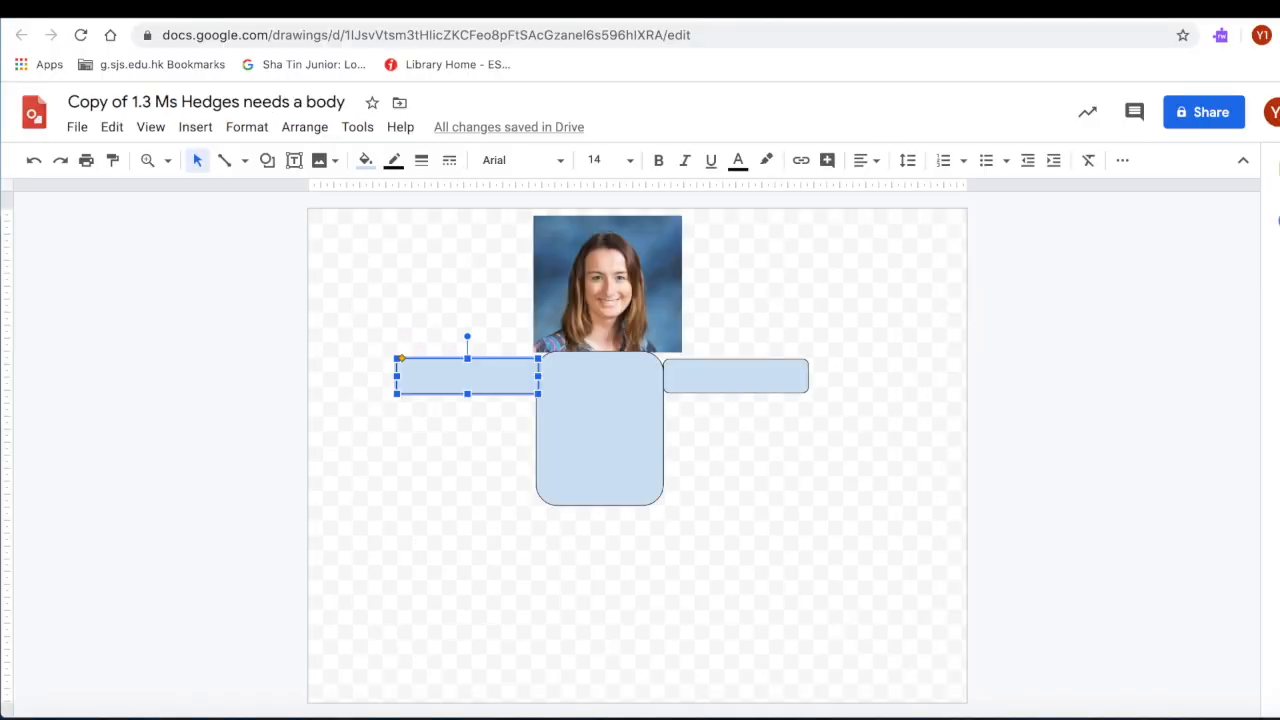
# - Fill the rounded rectangle forming the right arm with solid yellow
pyautogui.click(735, 375)
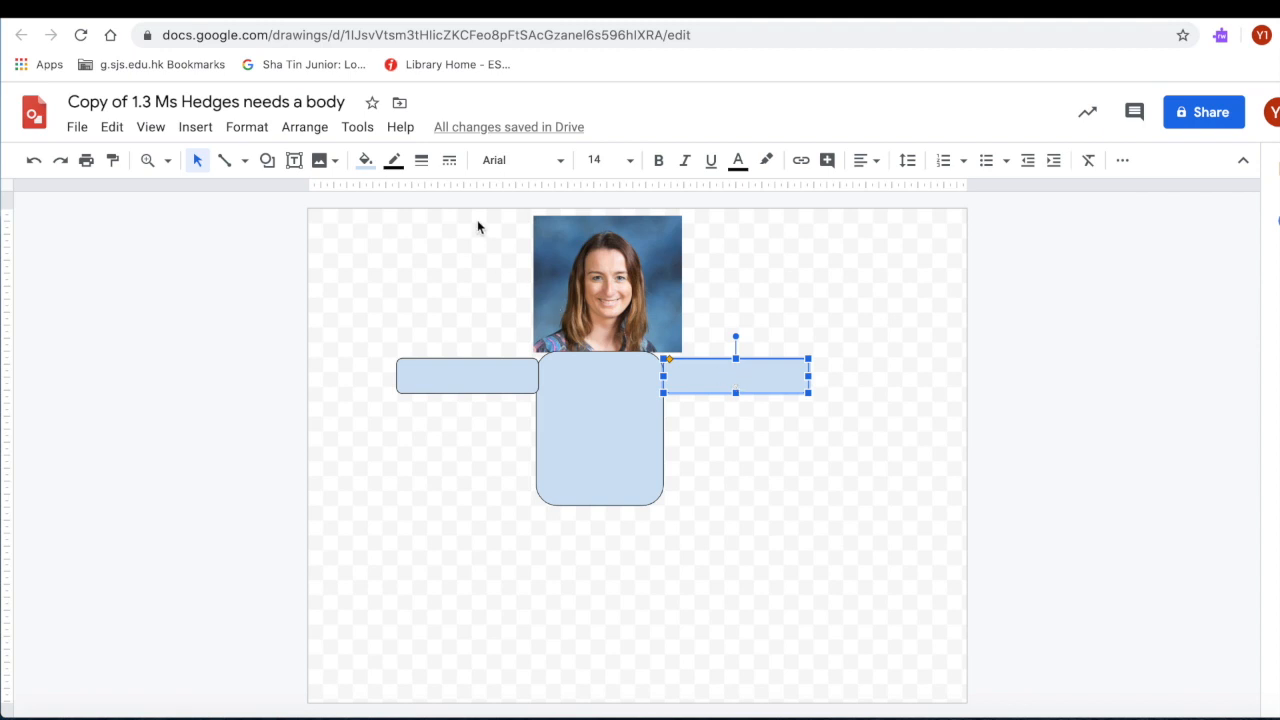
pyautogui.click(366, 163)
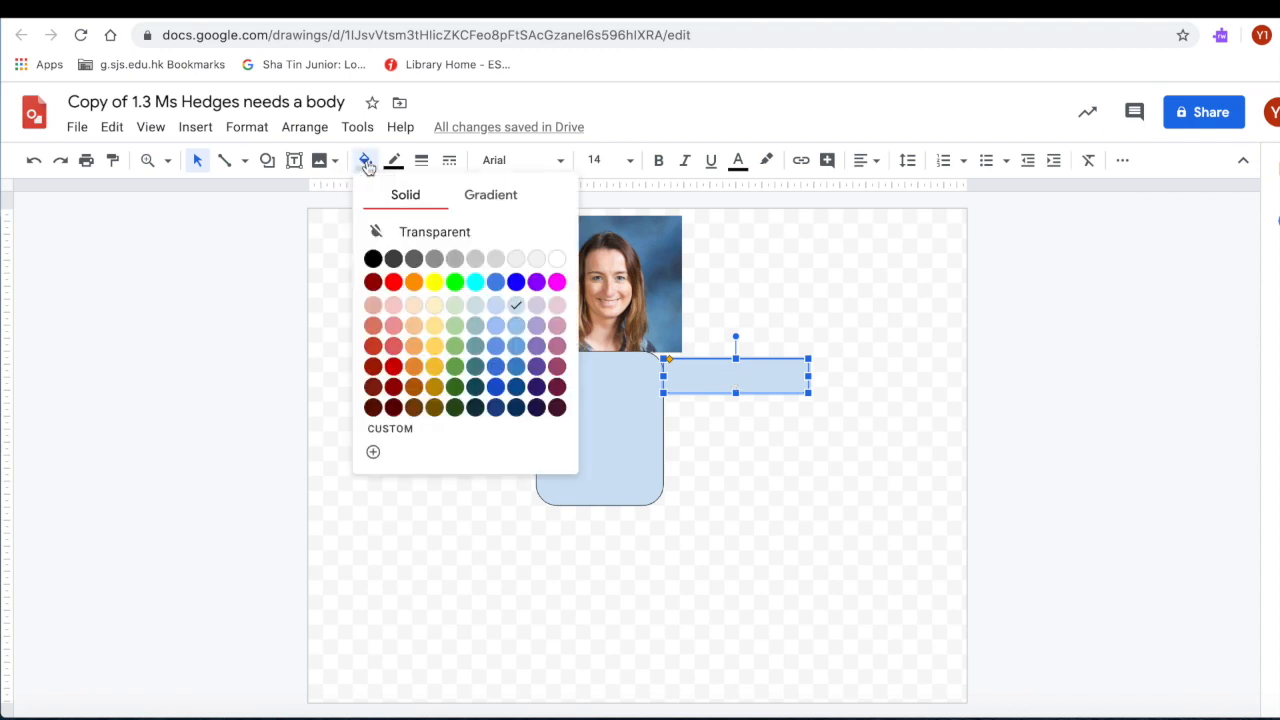
pyautogui.click(435, 347)
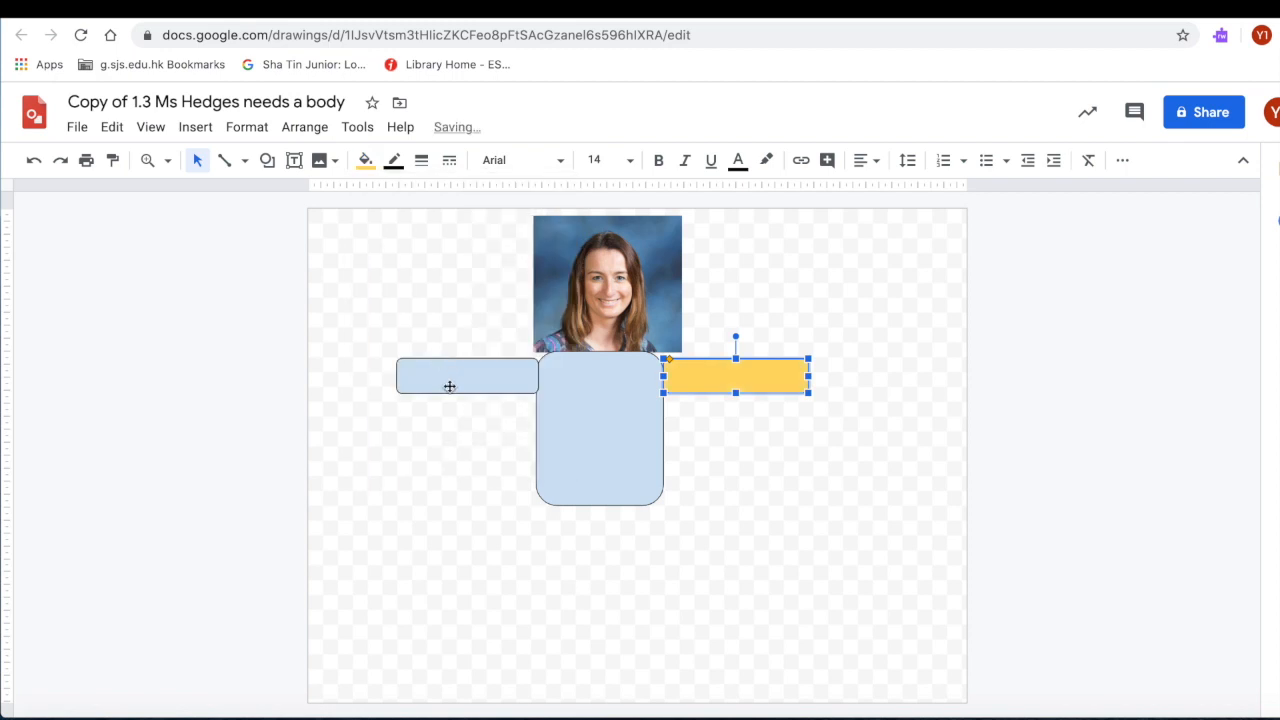
# - Fill the rounded rectangle forming the left arm with solid green
pyautogui.click(449, 386)
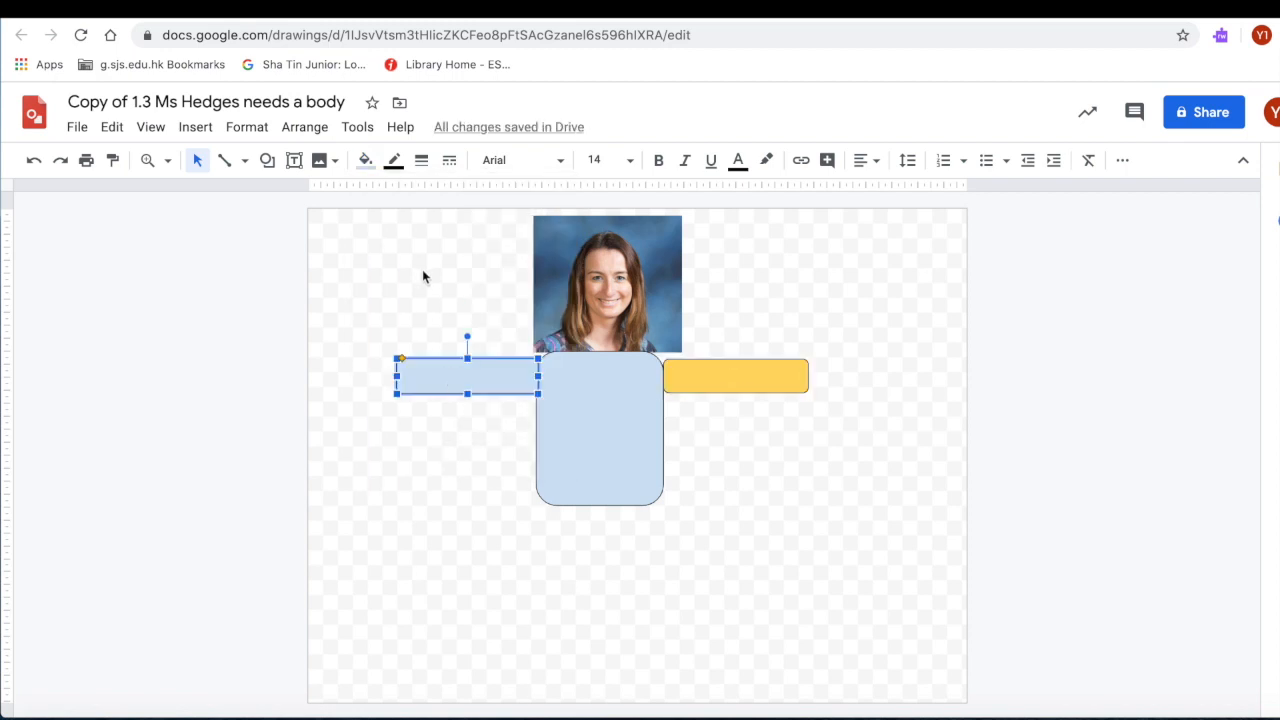
pyautogui.click(366, 162)
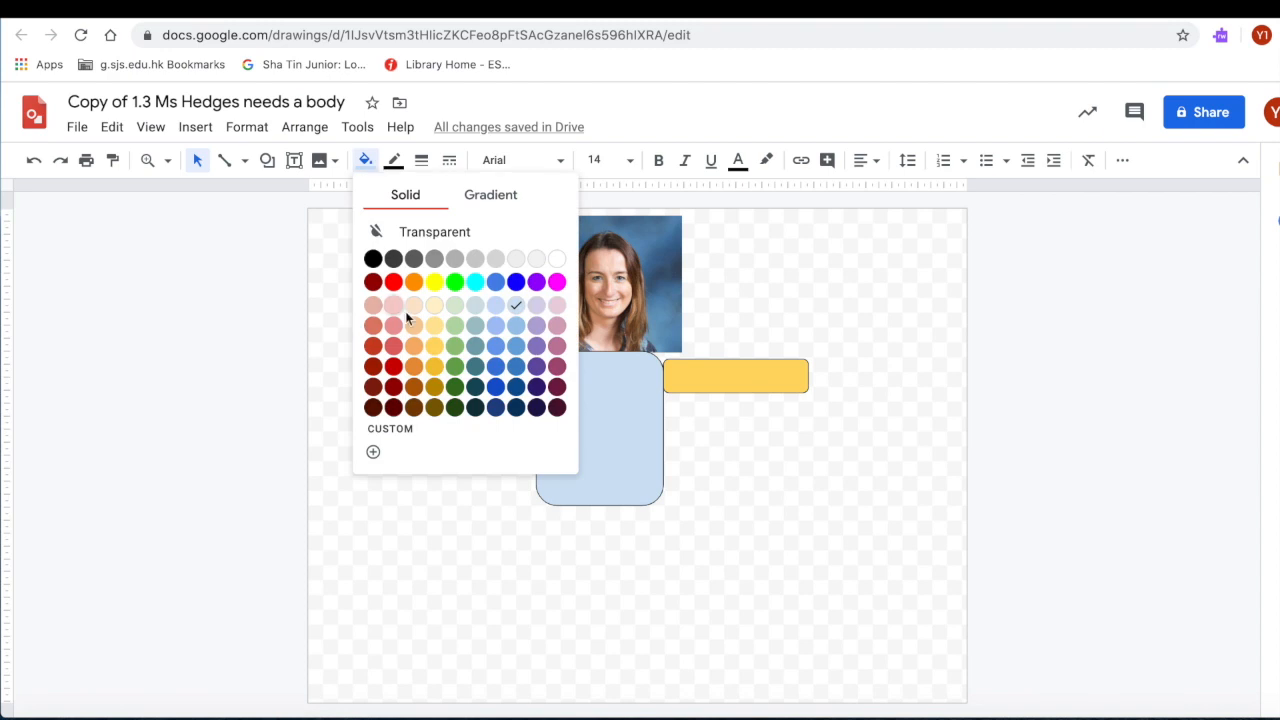
pyautogui.click(457, 346)
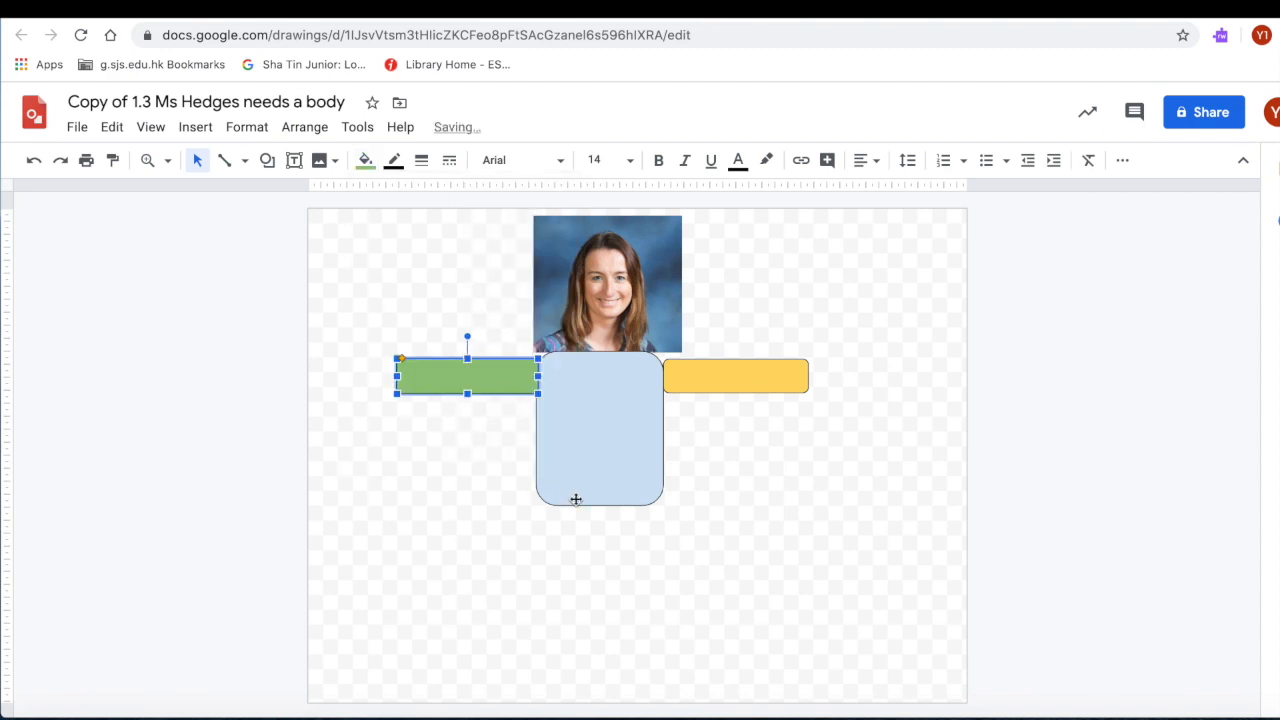
# - Fill the large rounded rectangle forming the torso with solid light red
pyautogui.click(594, 469)
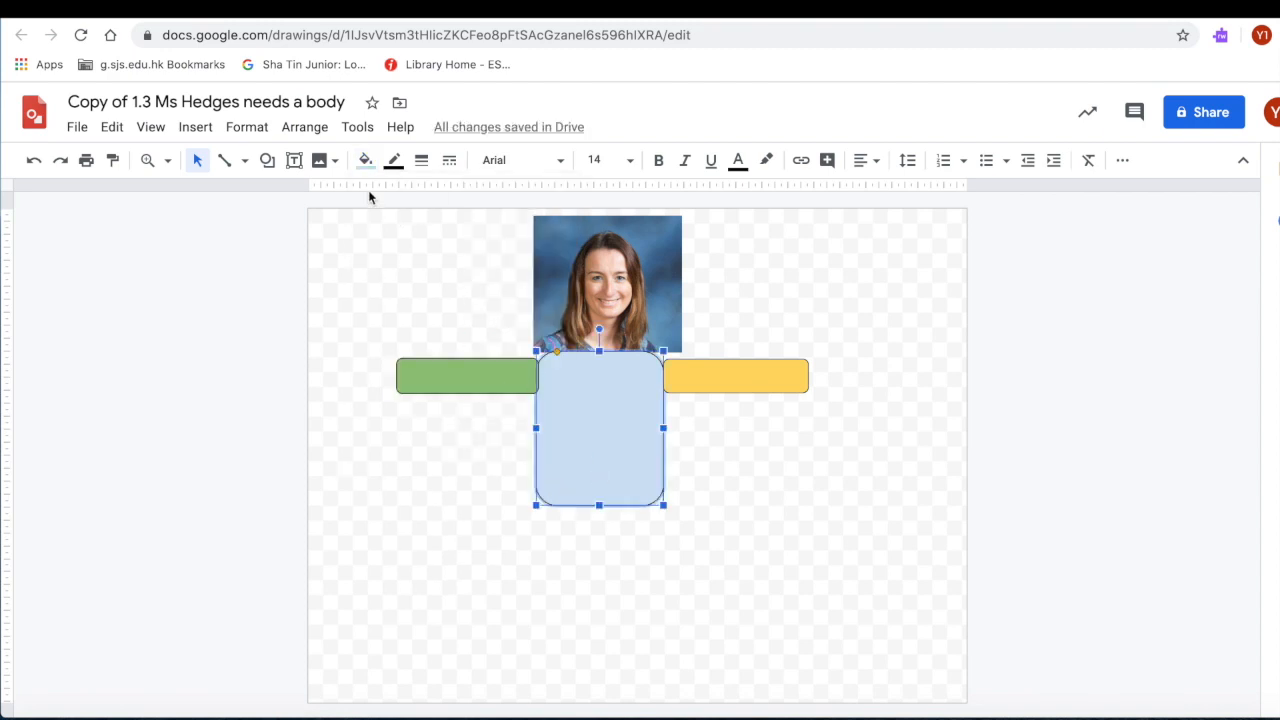
pyautogui.click(366, 162)
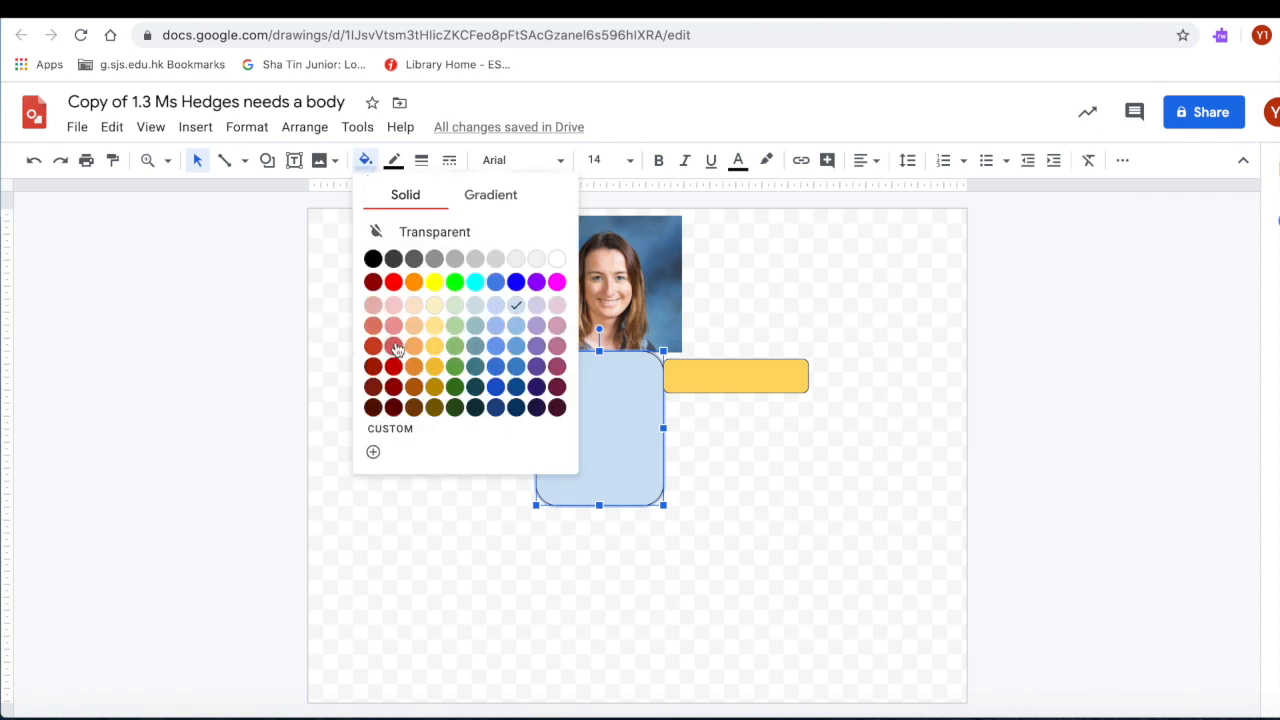
pyautogui.click(396, 347)
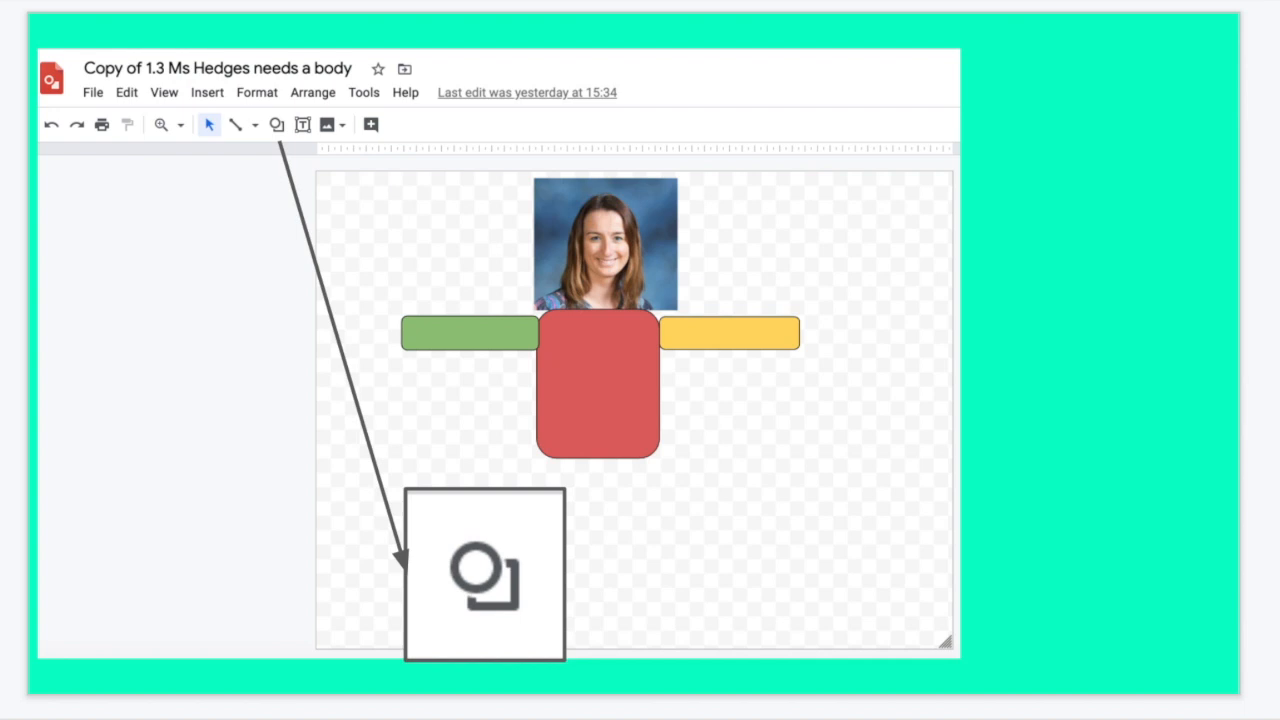
pyautogui.press('Down')
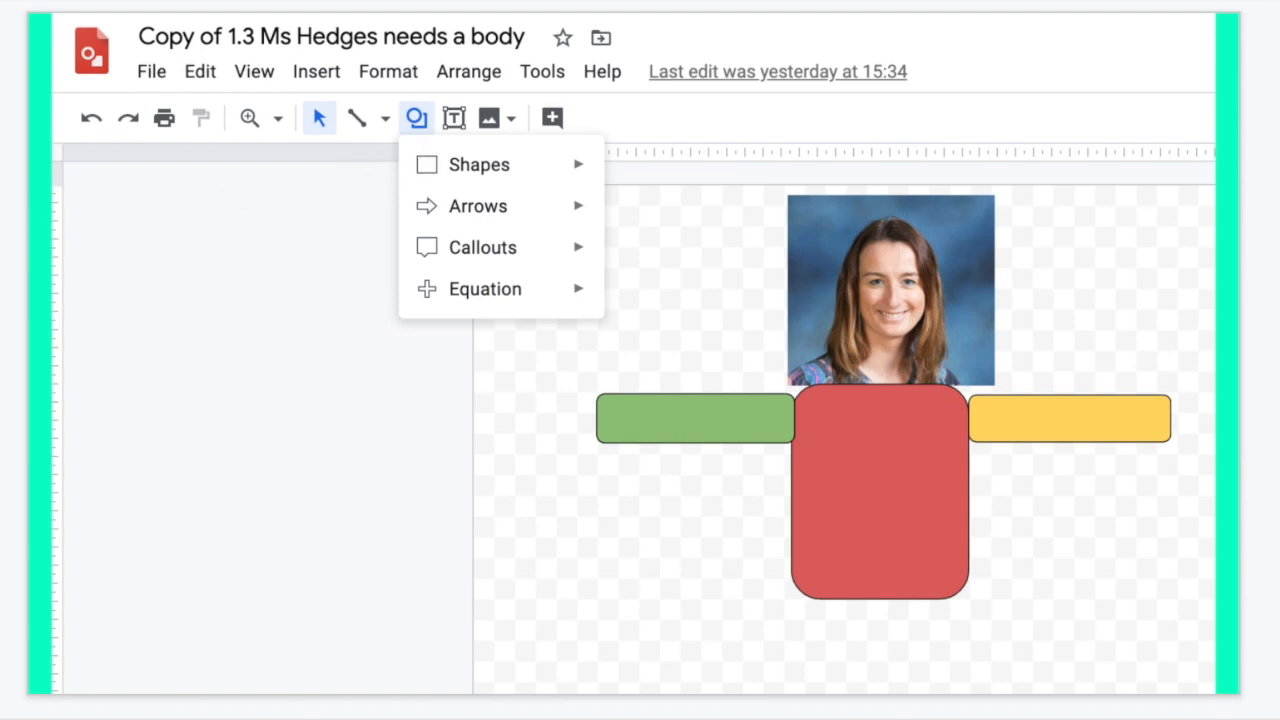
pyautogui.press('Down')
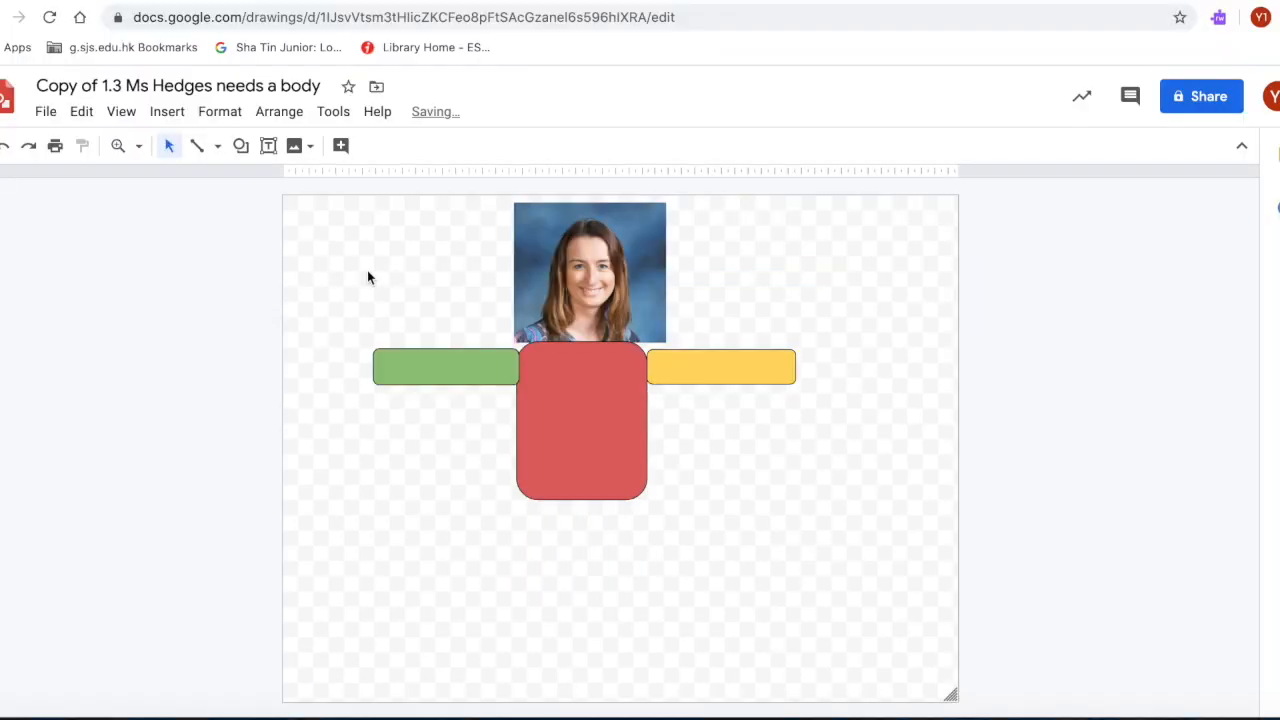
# - Draw a narrow vertical rounded rectangle as the left leg, starting at the torso's lower-left corner
pyautogui.click(241, 150)
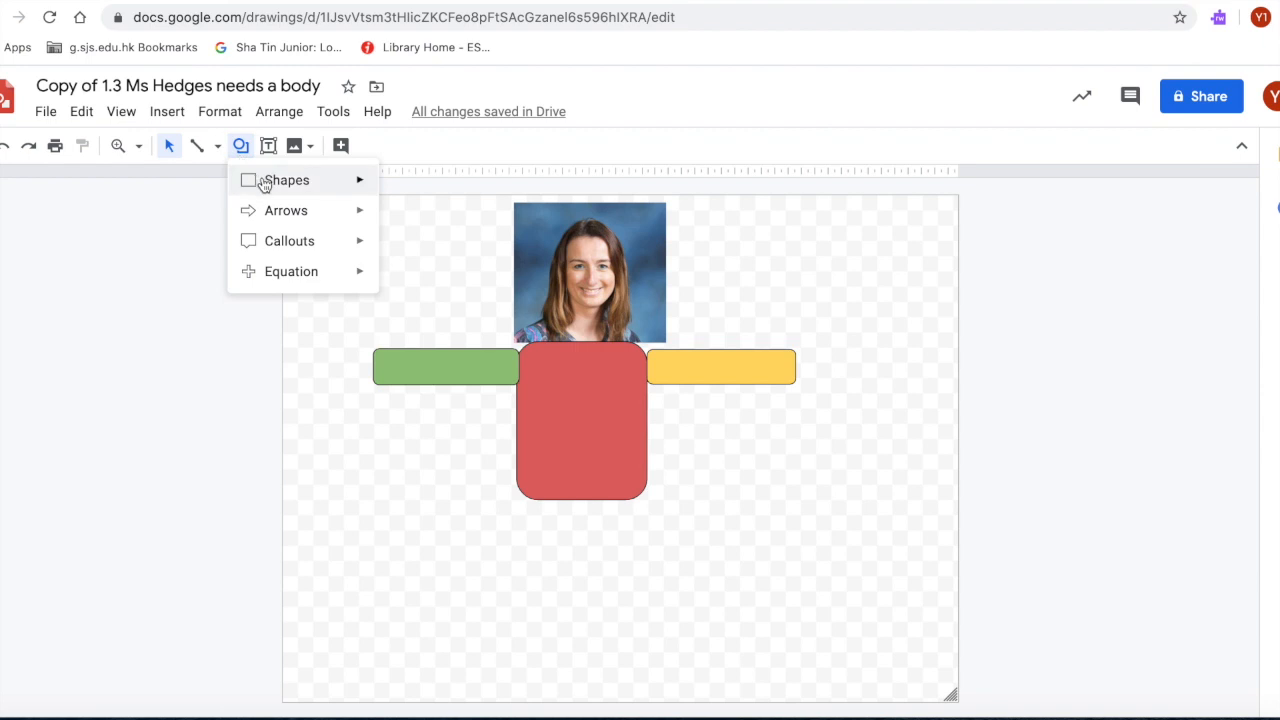
pyautogui.moveTo(265, 184)
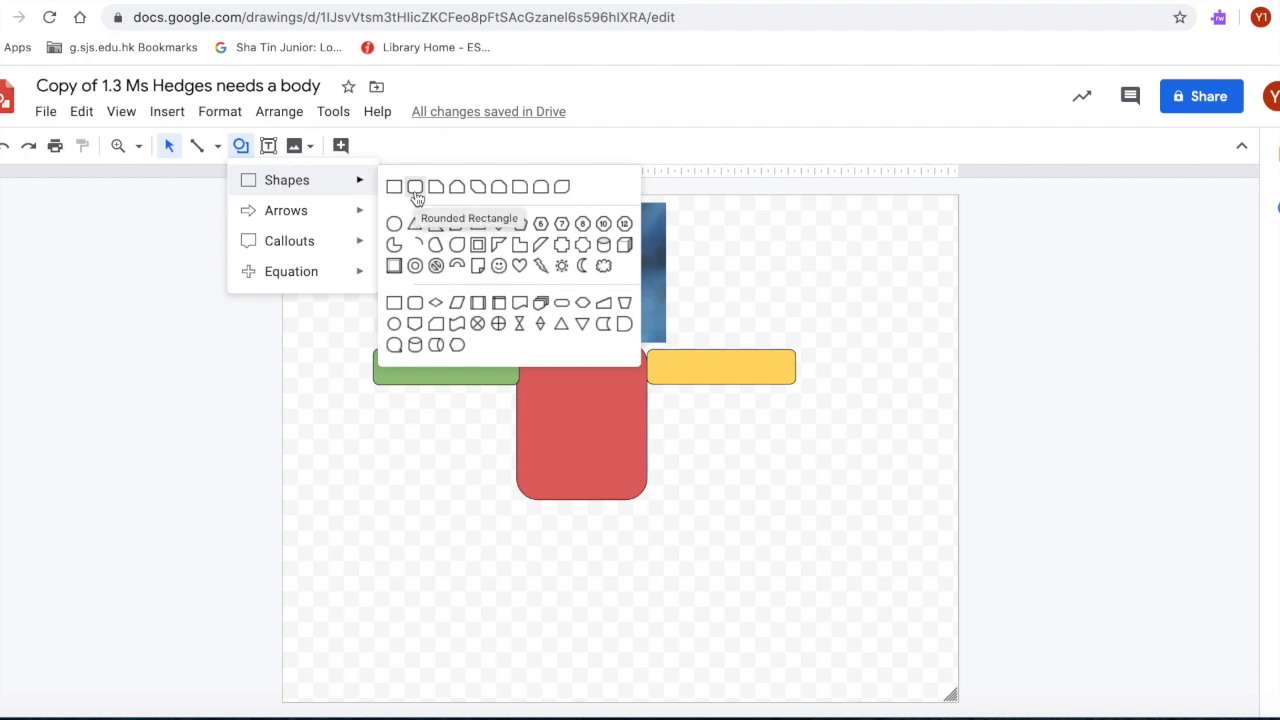
pyautogui.click(415, 190)
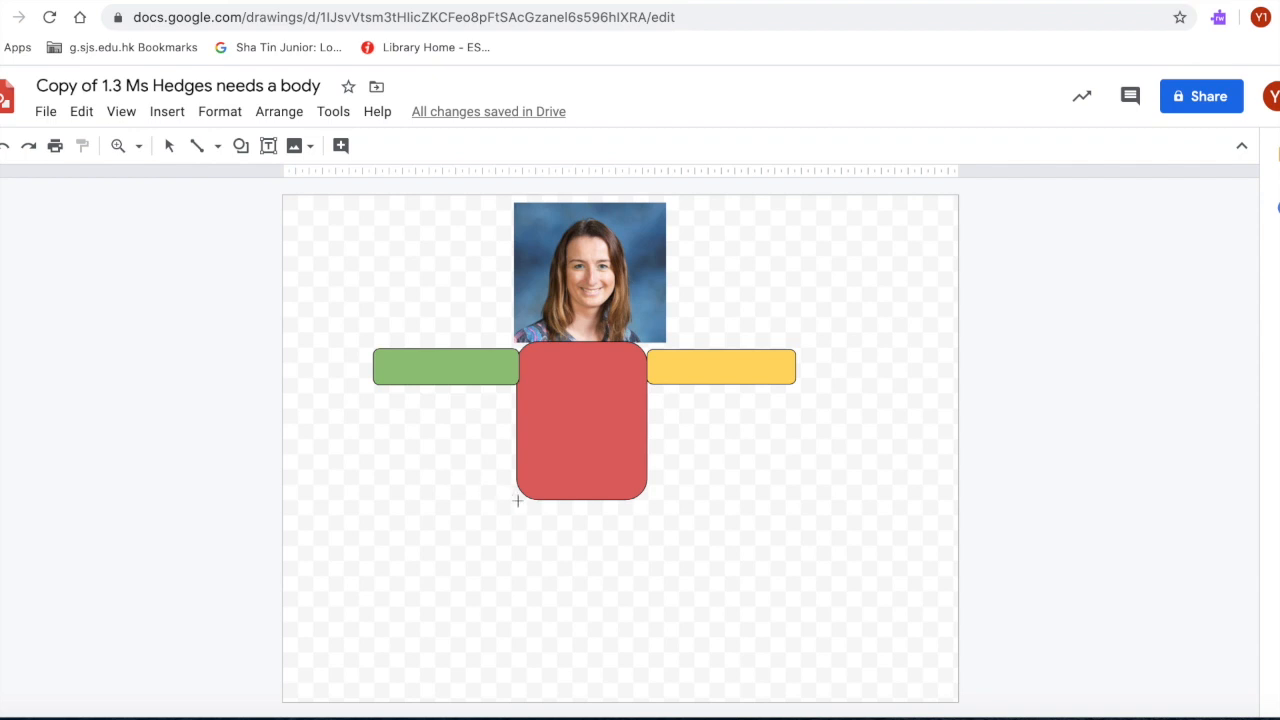
pyautogui.moveTo(519, 501)
pyautogui.mouseDown()
pyautogui.moveTo(580, 624)
pyautogui.moveTo(568, 632)
pyautogui.mouseUp()
pyautogui.moveTo(568, 632); pyautogui.dragTo(569, 626)
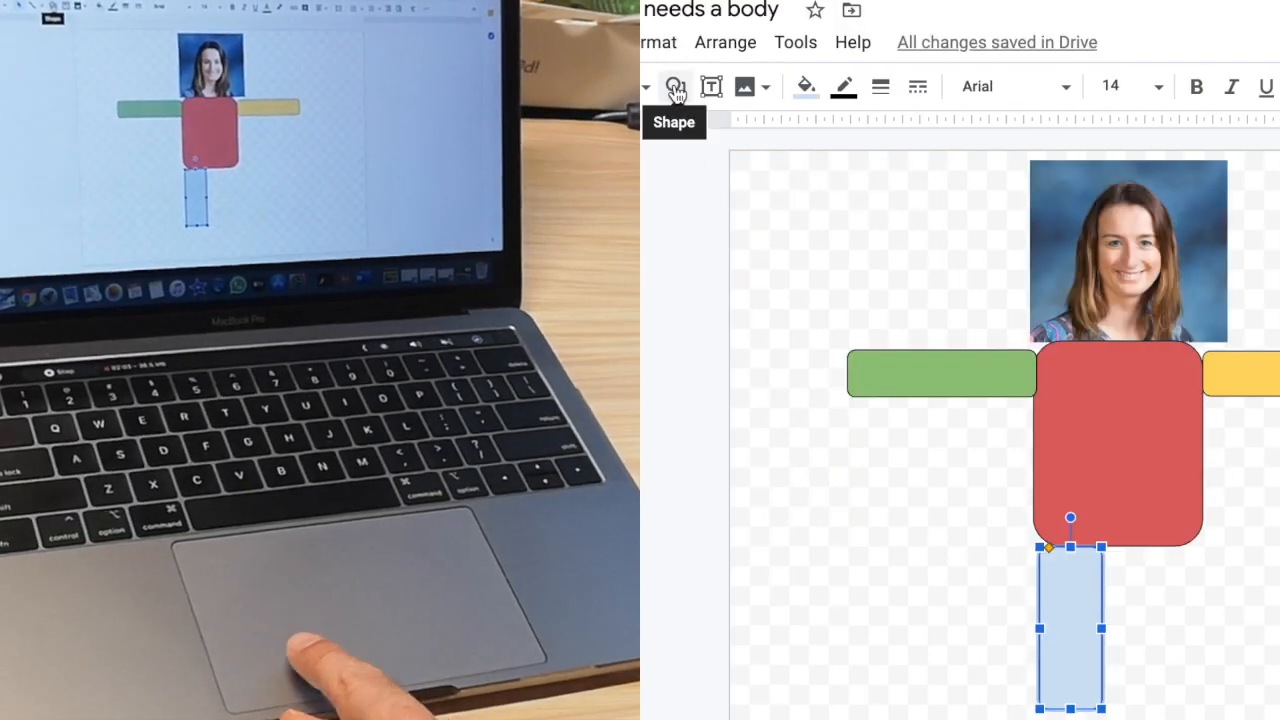
# - Draw a second narrow vertical rounded rectangle as the right leg, below the torso's right side and level with the left leg
pyautogui.click(356, 88)
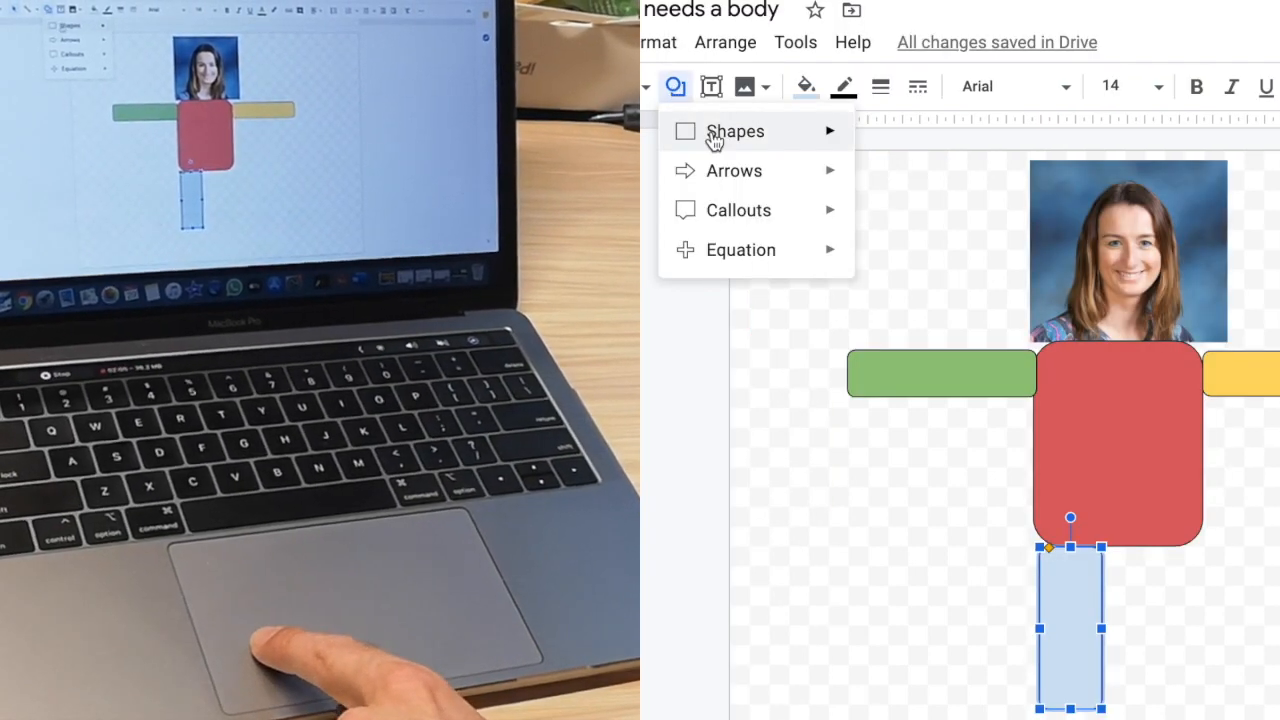
pyautogui.moveTo(714, 140)
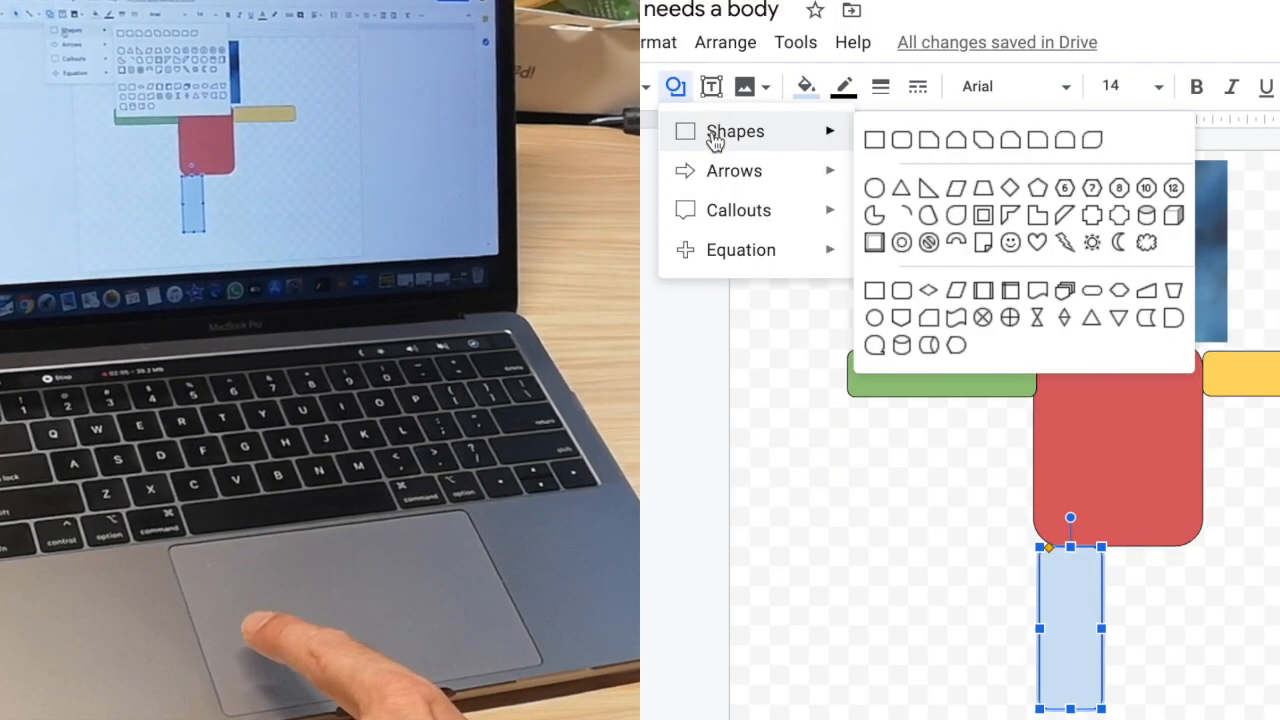
pyautogui.click(900, 140)
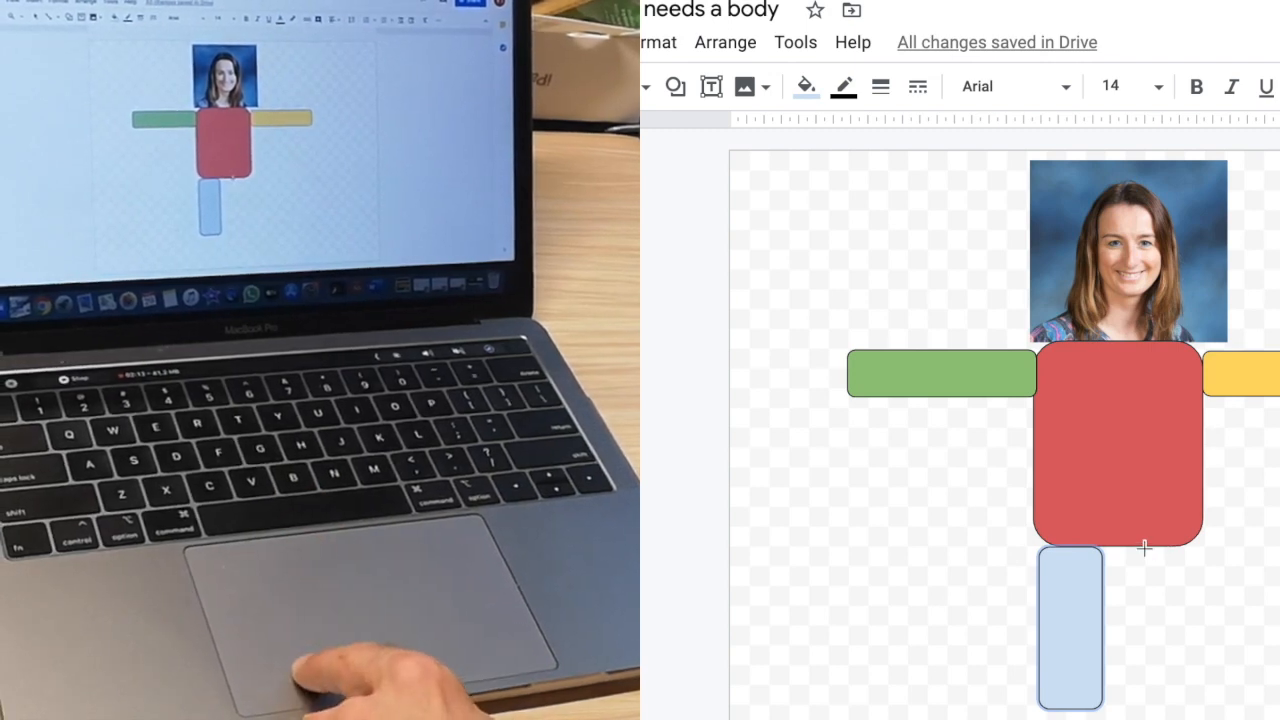
pyautogui.moveTo(1146, 548); pyautogui.dragTo(1196, 713)
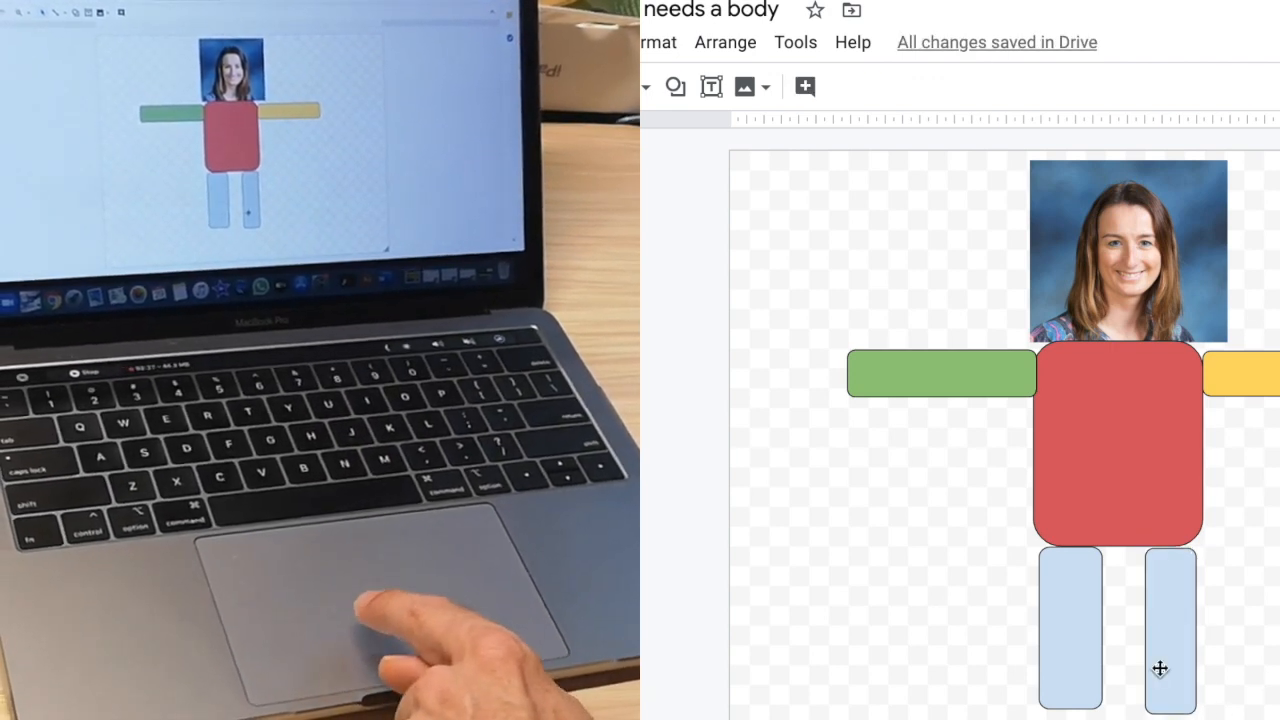
# - Resize the right leg from its lower-right corner, enlarging it and shrinking it back to a narrow leg shape
pyautogui.click(1160, 668)
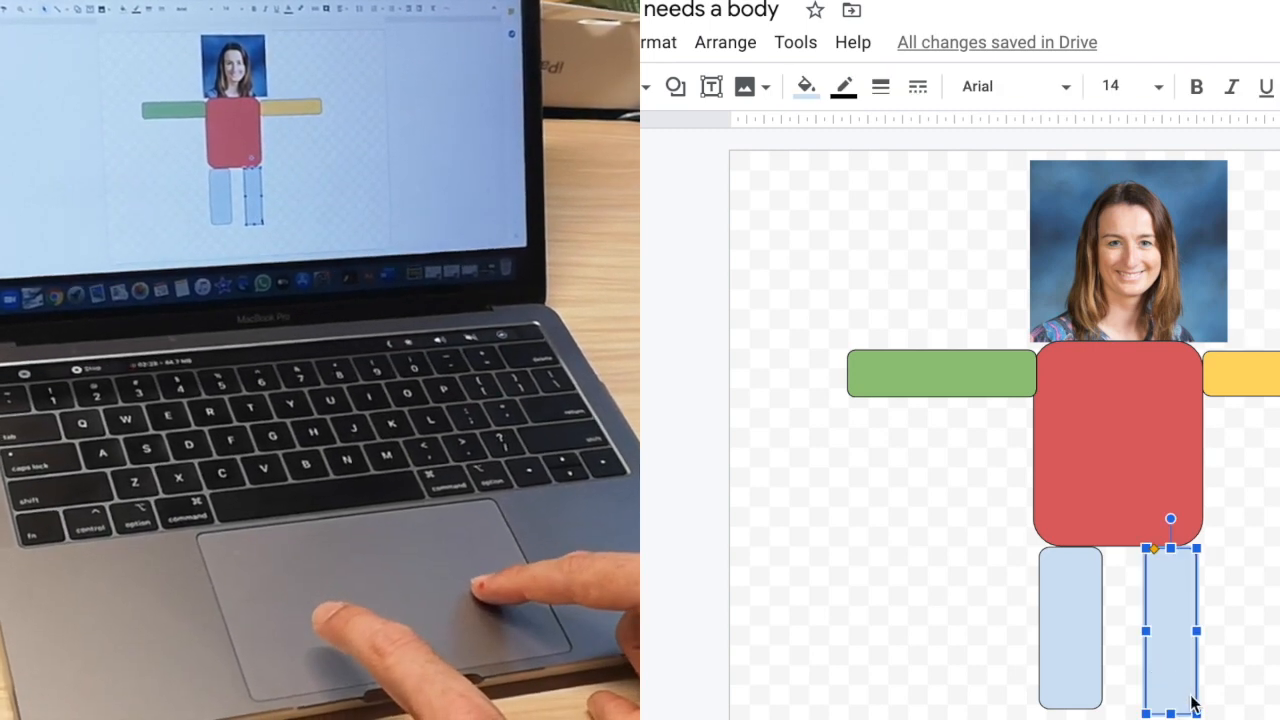
pyautogui.moveTo(1197, 714); pyautogui.dragTo(1279, 717)
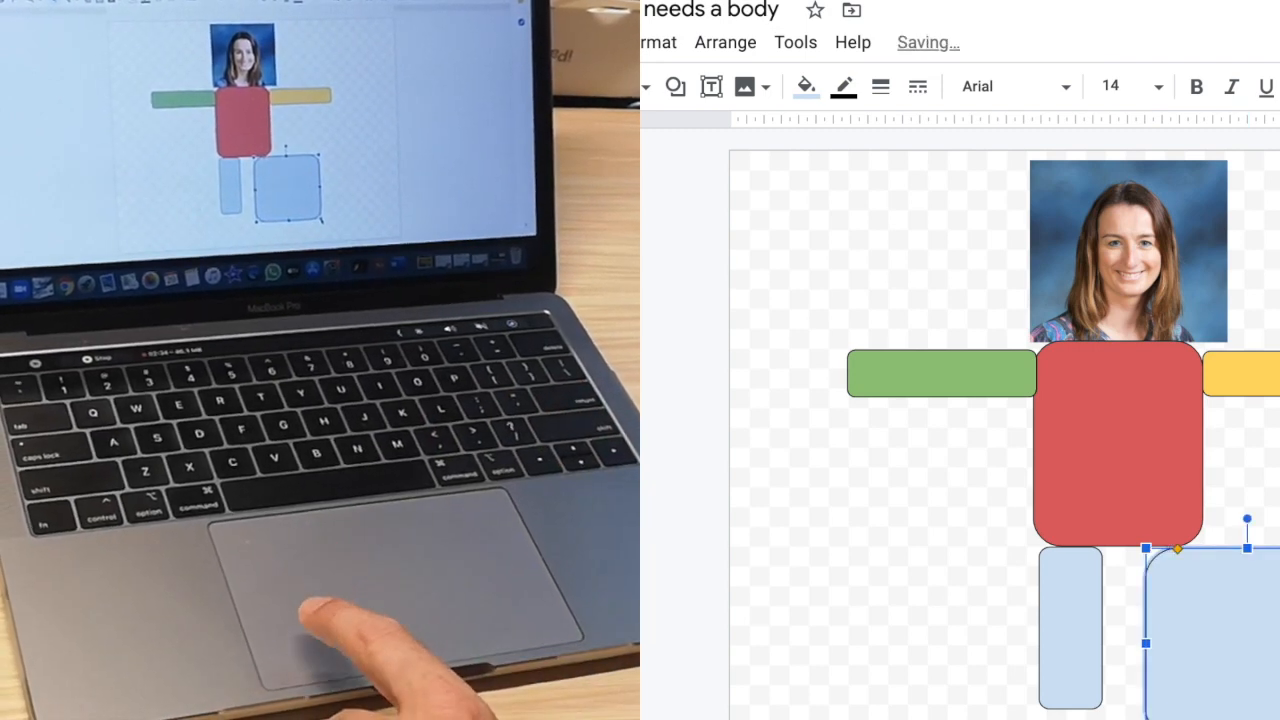
pyautogui.moveTo(1279, 717); pyautogui.dragTo(1203, 712)
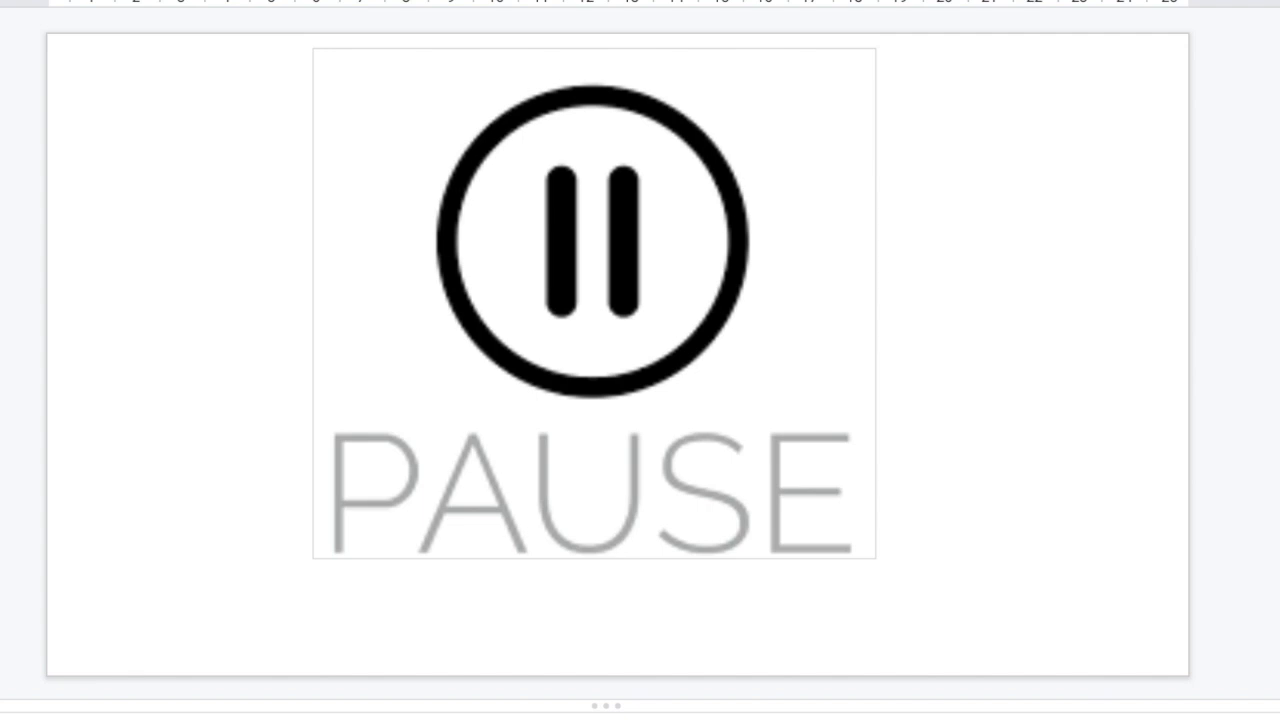
pyautogui.press('Down')
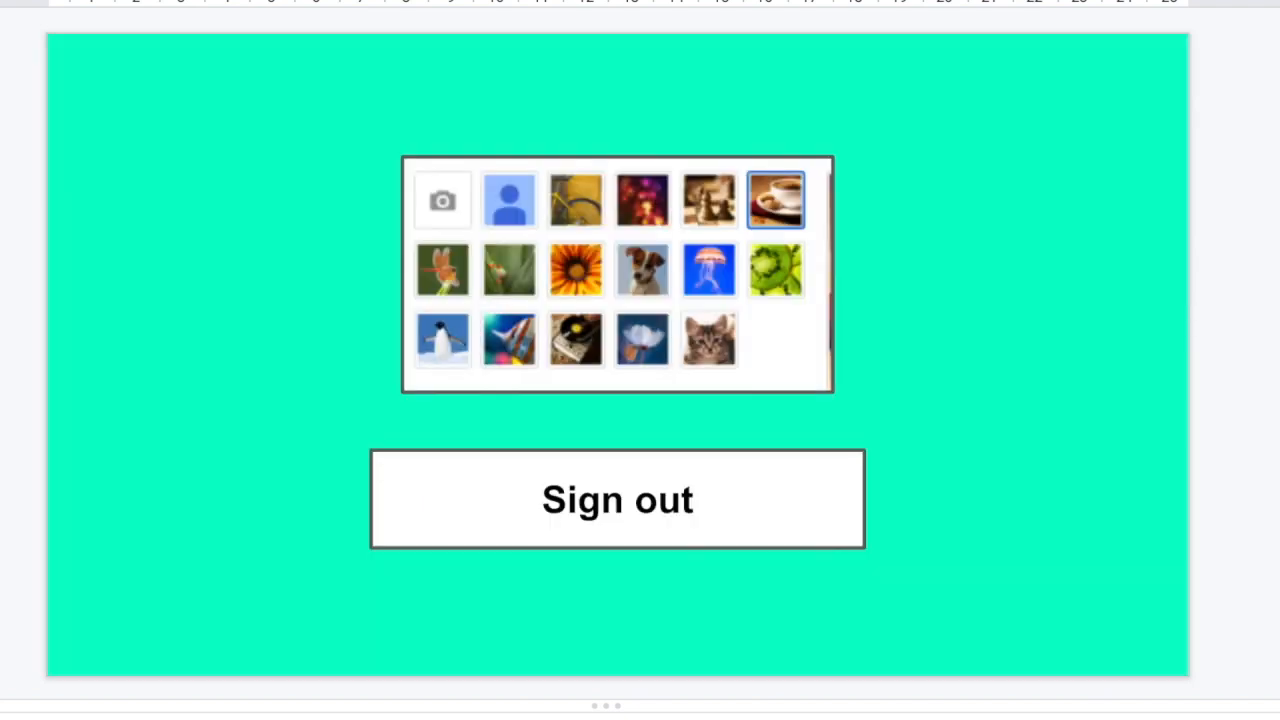